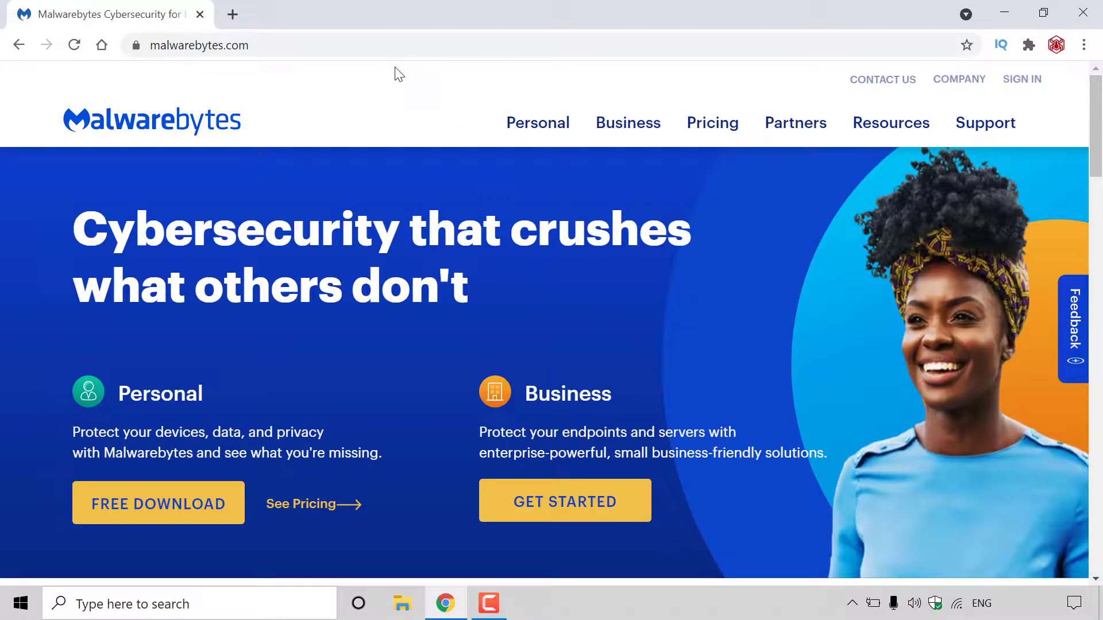
# Go to the Malwarebytes for Windows product page from the site's Personal menu.
pyautogui.click(356, 47)
pyautogui.click(365, 48)
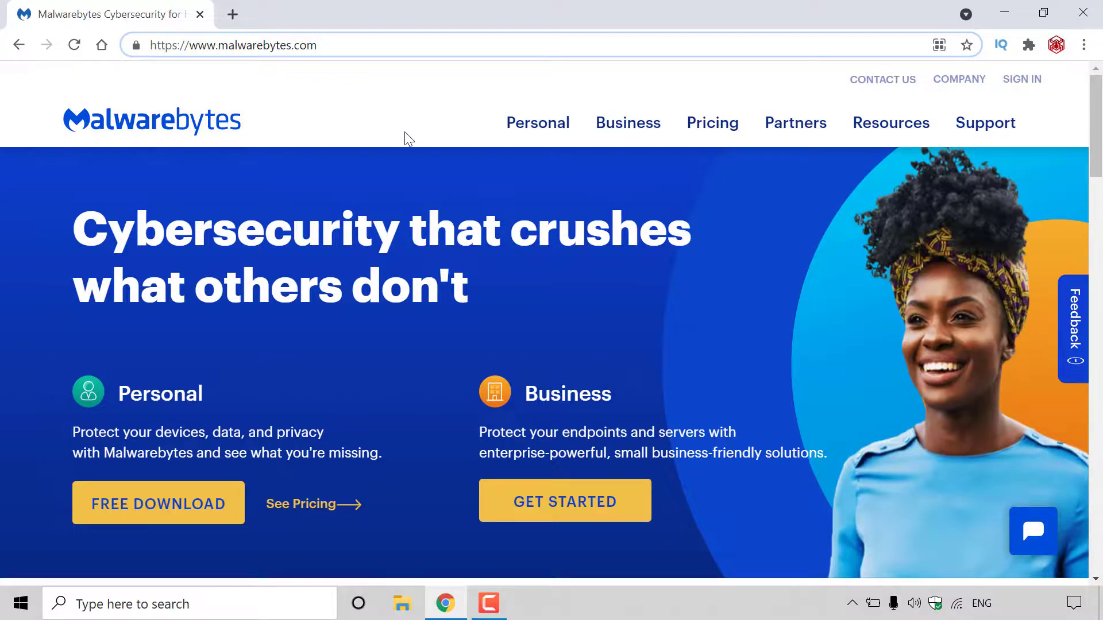
pyautogui.click(421, 166)
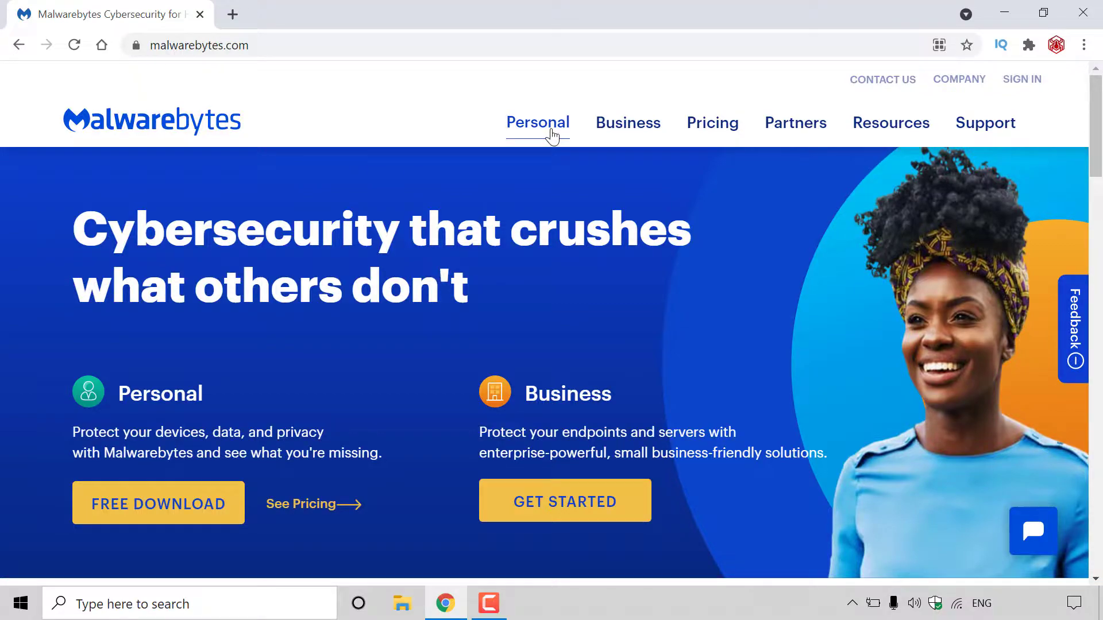
pyautogui.moveTo(550, 134)
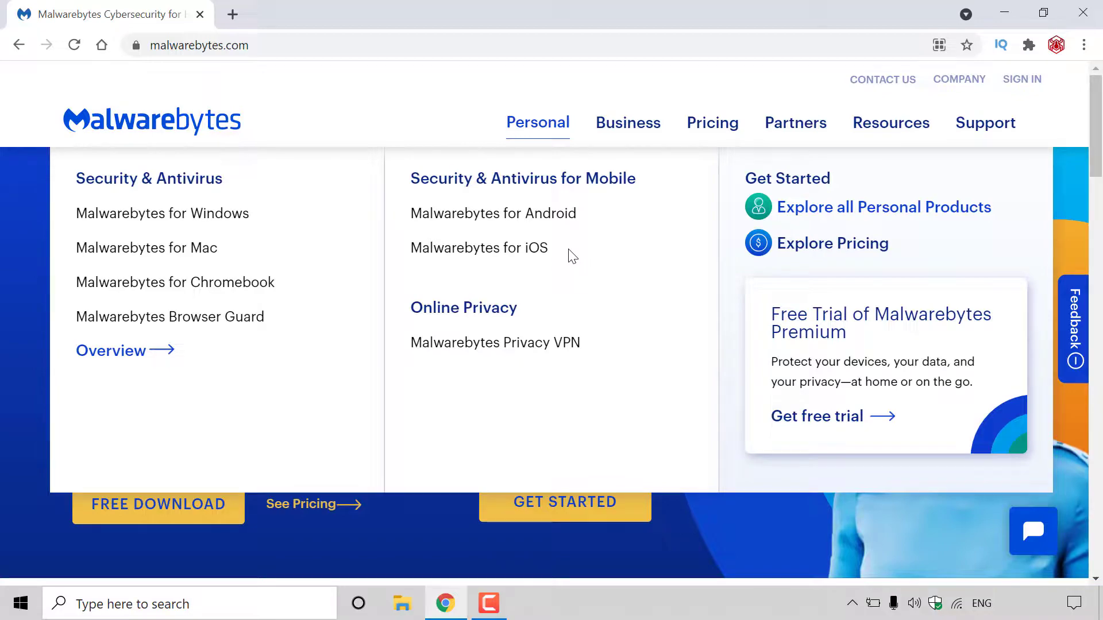
pyautogui.click(200, 217)
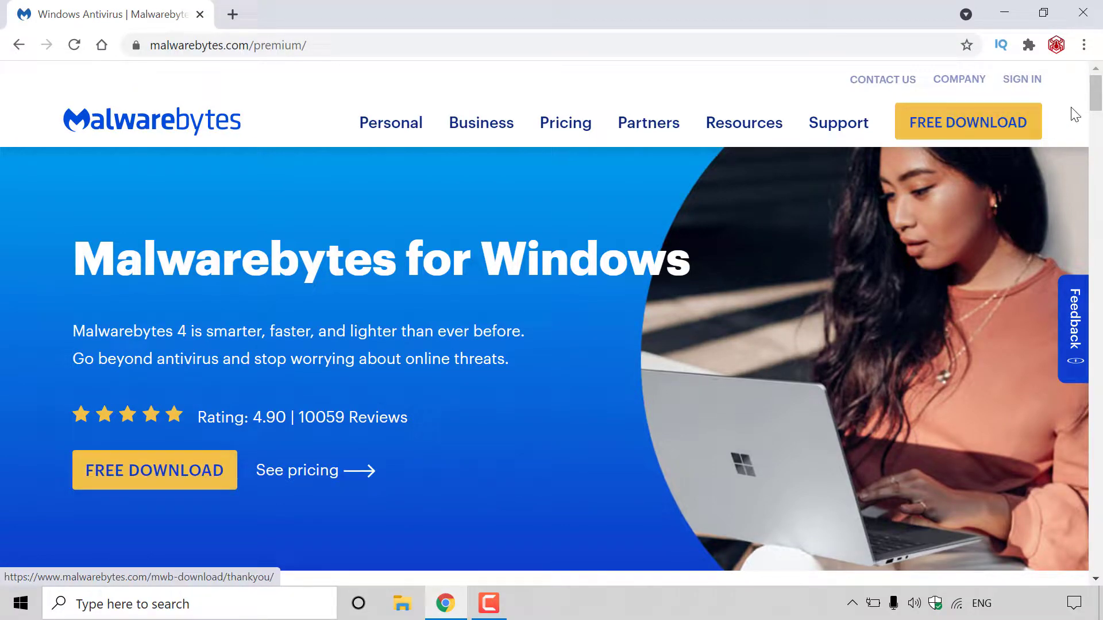
# Scroll down the /premium/ page past the features to the Katana Engine section.
pyautogui.moveTo(1098, 99); pyautogui.dragTo(1098, 147)
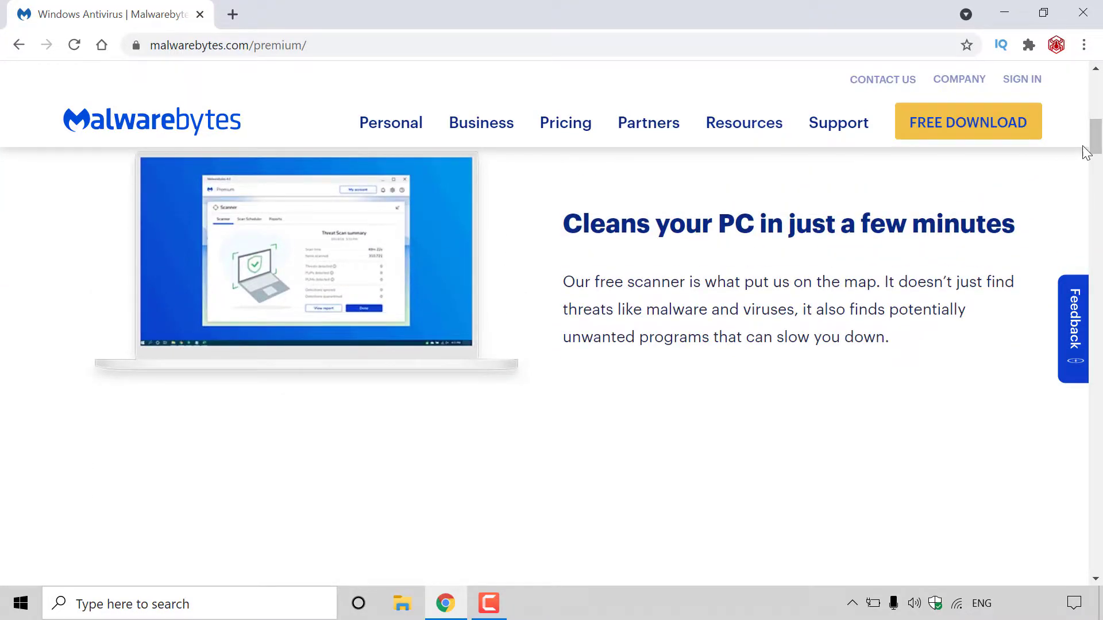
pyautogui.moveTo(1098, 143); pyautogui.dragTo(1098, 181)
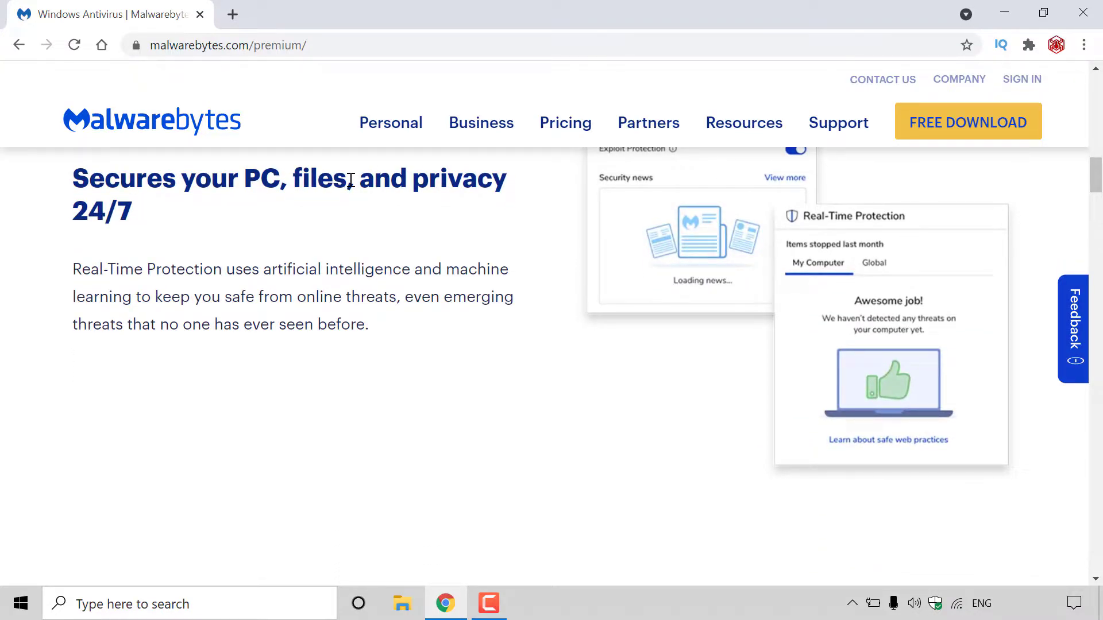
pyautogui.moveTo(1097, 185); pyautogui.dragTo(1099, 253)
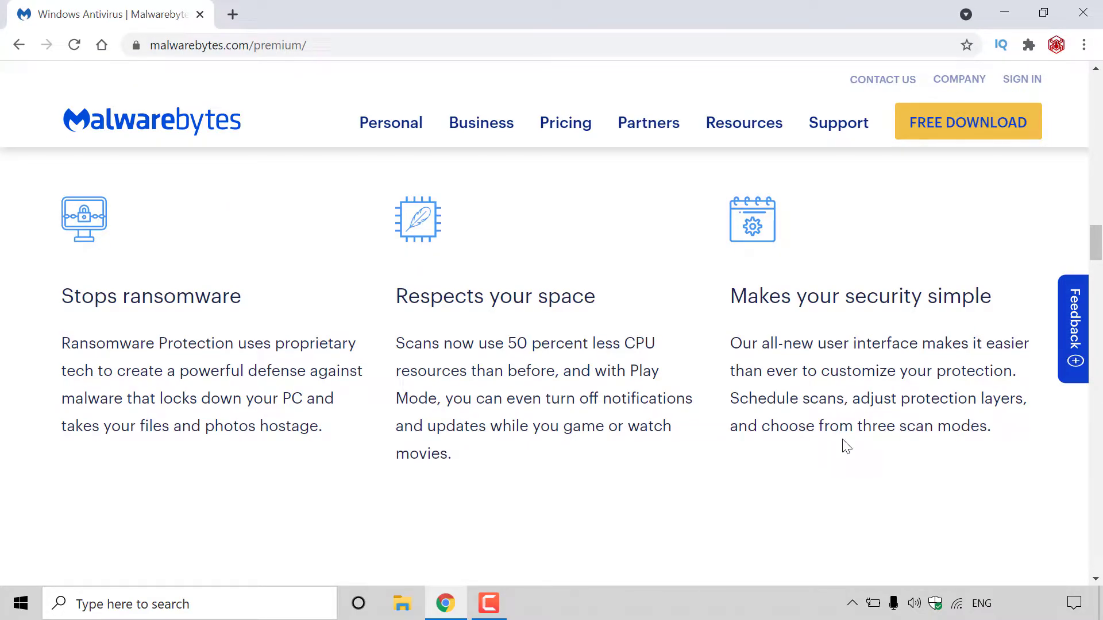
pyautogui.scroll(-6, 996, 300)
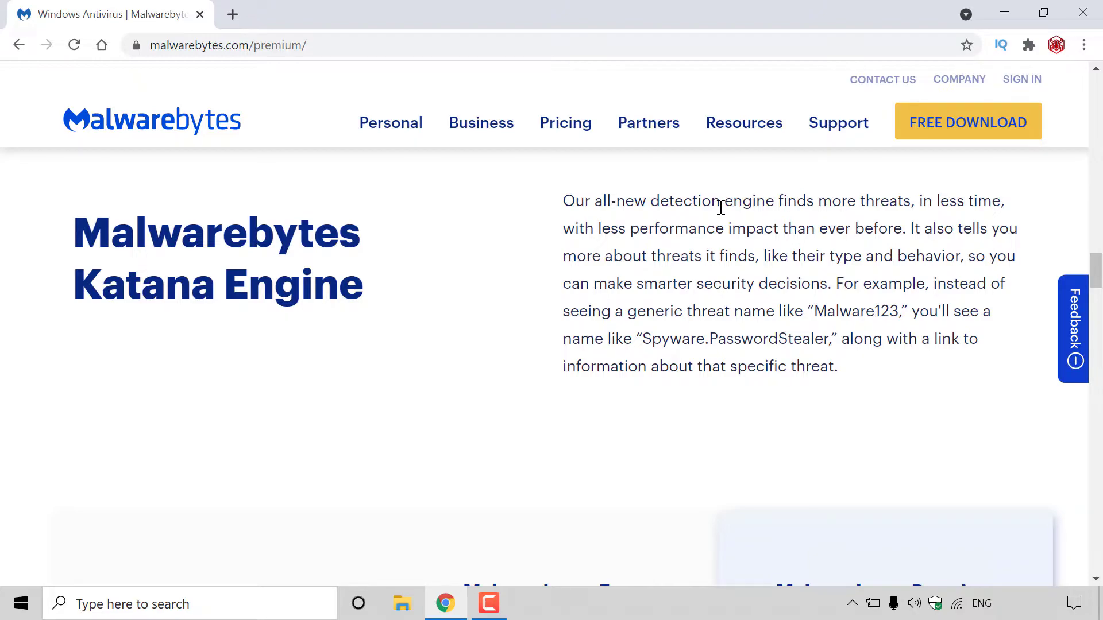
# Scroll down to the Malwarebytes Free versus Premium comparison table.
pyautogui.scroll(-4, 1094, 270)
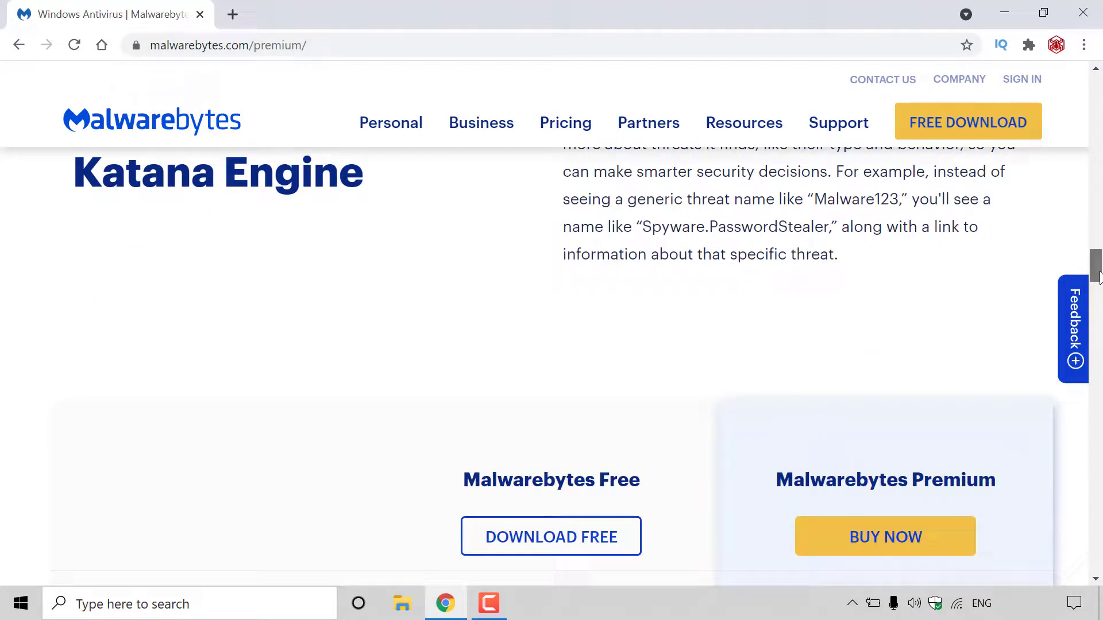
pyautogui.scroll(-2, 1094, 270)
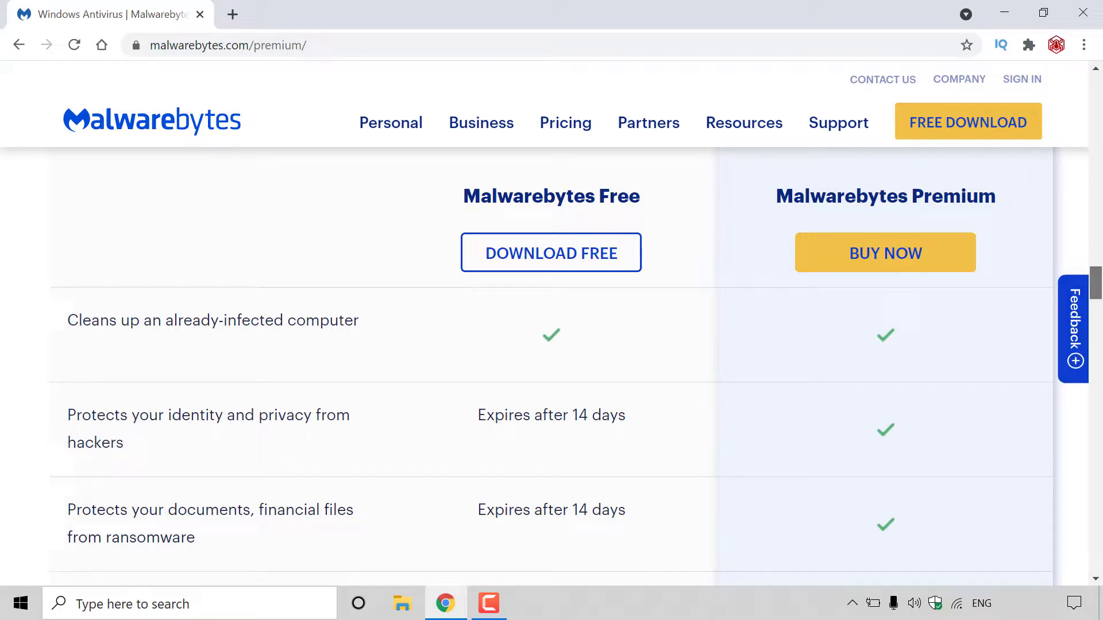
pyautogui.scroll(-1, 965, 302)
pyautogui.scroll(1, 938, 281)
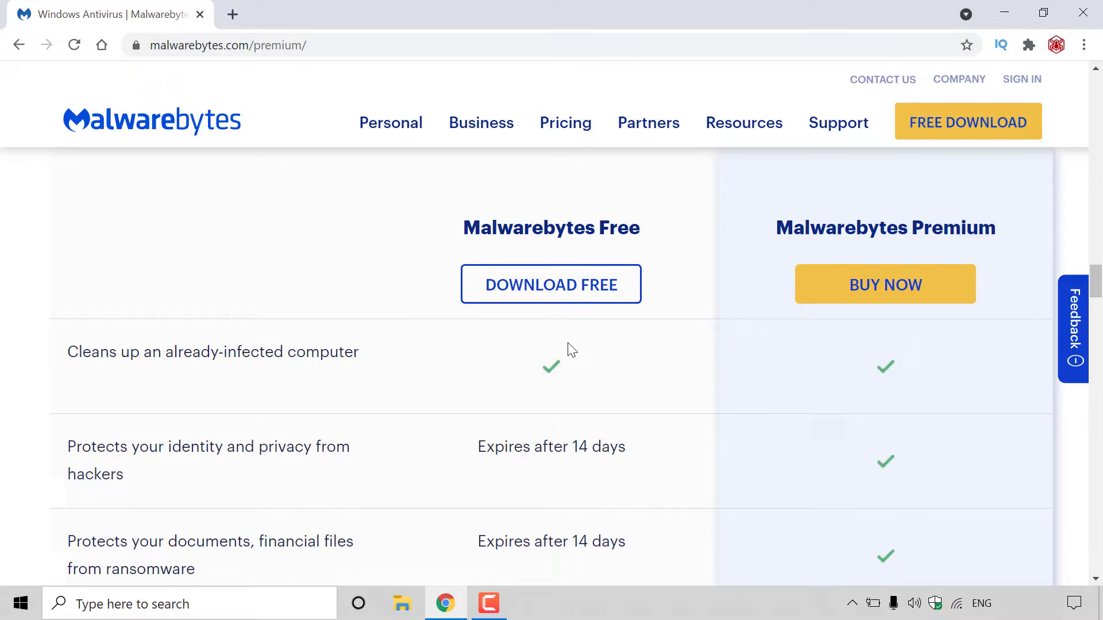
pyautogui.moveTo(1096, 282)
pyautogui.mouseDown()
pyautogui.moveTo(1098, 332)
pyautogui.moveTo(1099, 282)
pyautogui.mouseUp()
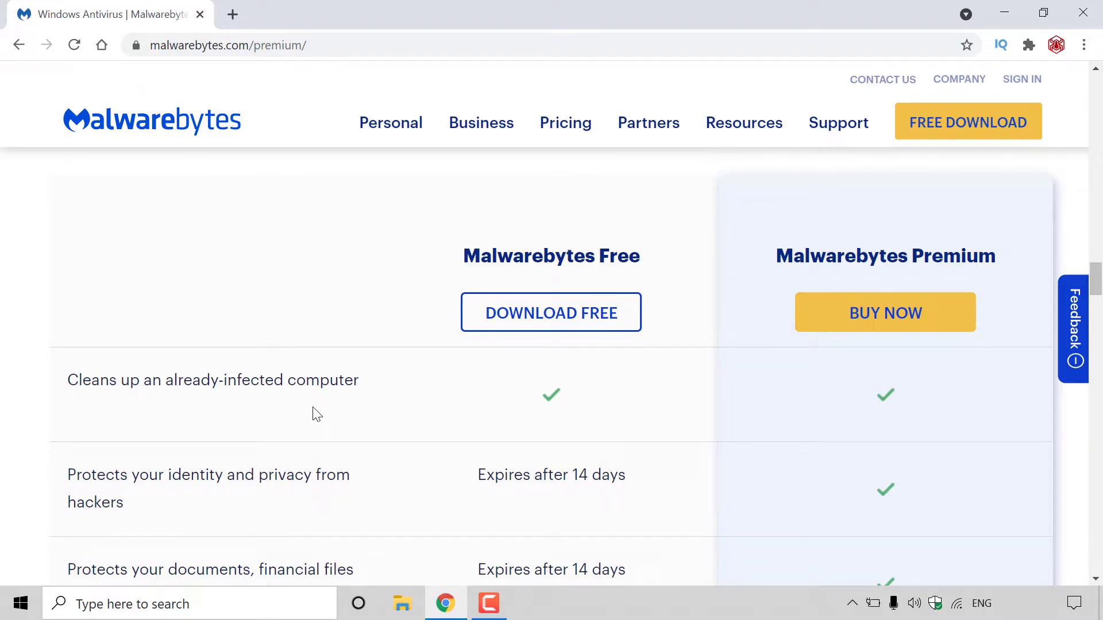
# Scroll through the comparison table to its bottom buttons, then back up to its top.
pyautogui.scroll(-1, 317, 414)
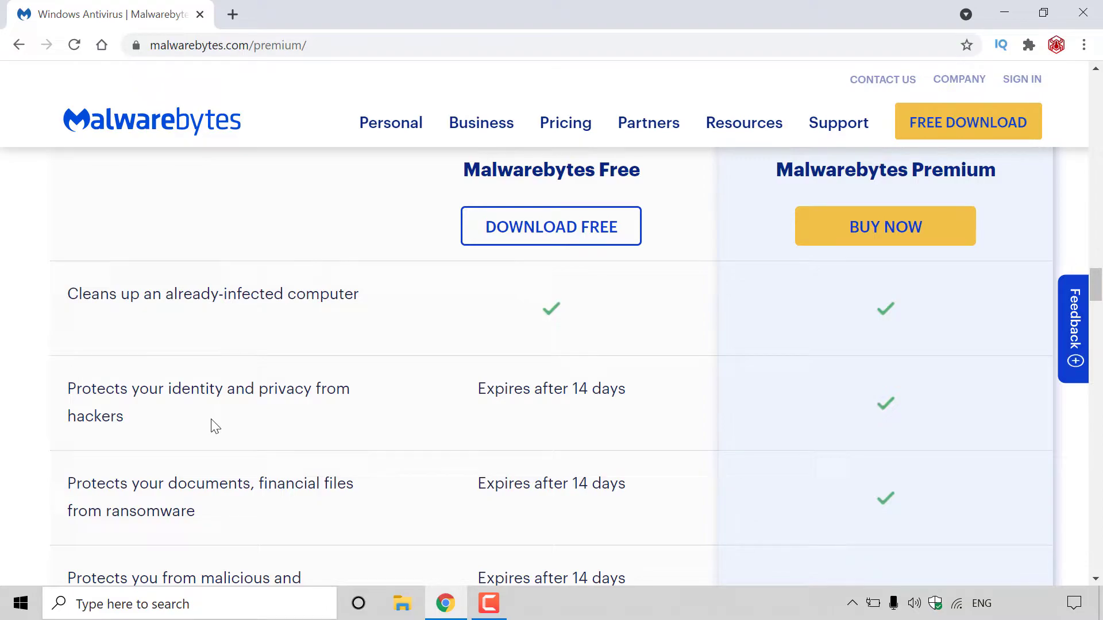
pyautogui.scroll(-2, 211, 425)
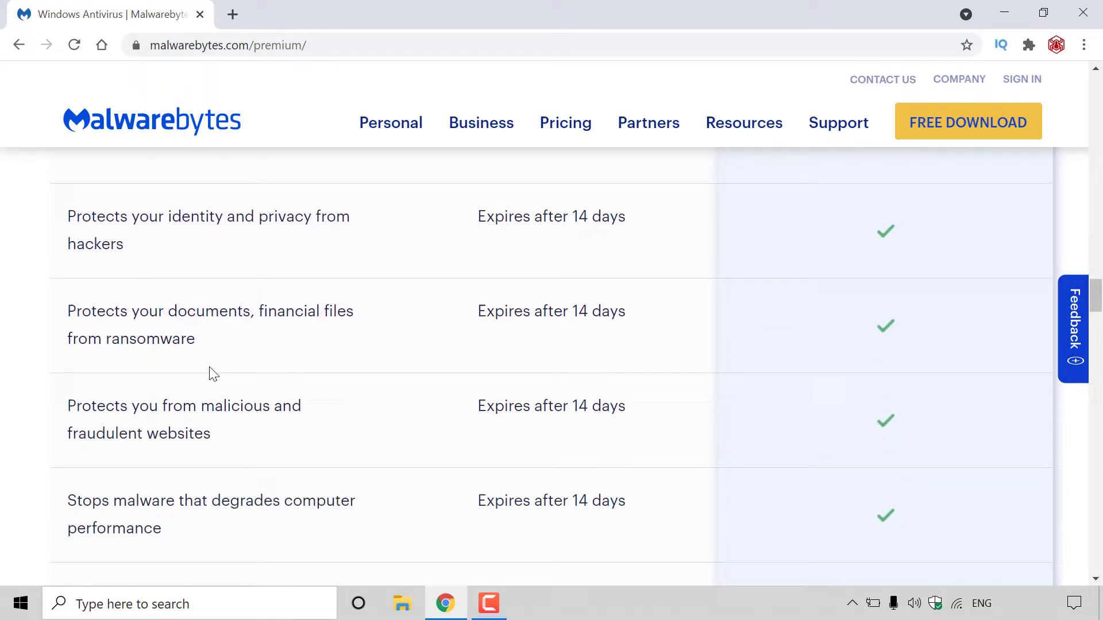
pyautogui.scroll(-1, 211, 374)
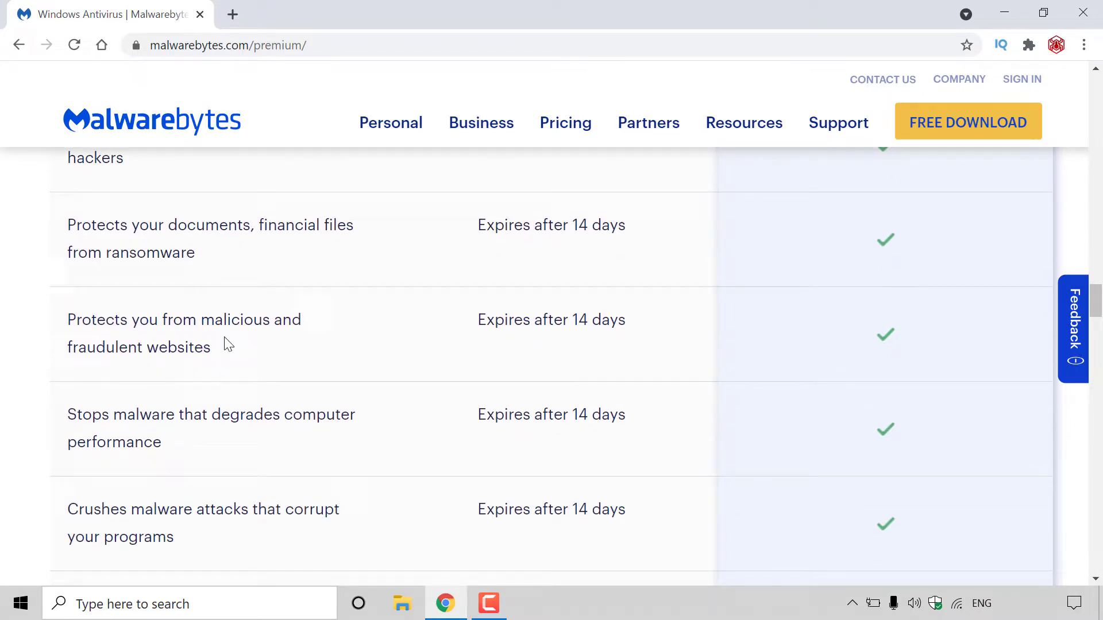
pyautogui.scroll(-2, 258, 339)
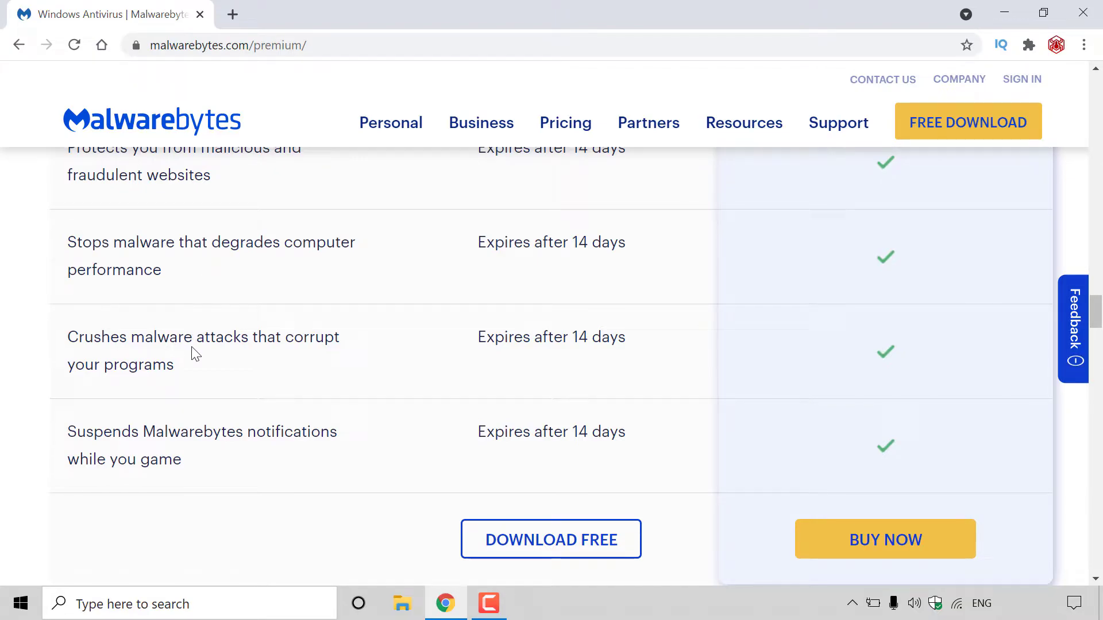
pyautogui.scroll(-2, 201, 345)
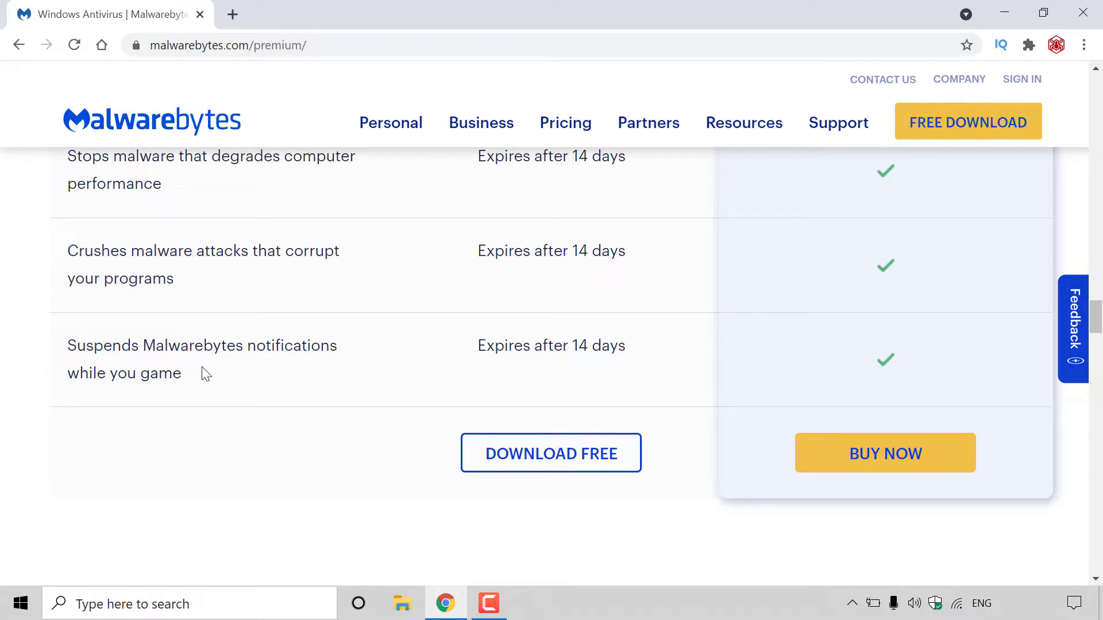
pyautogui.scroll(-1, 207, 373)
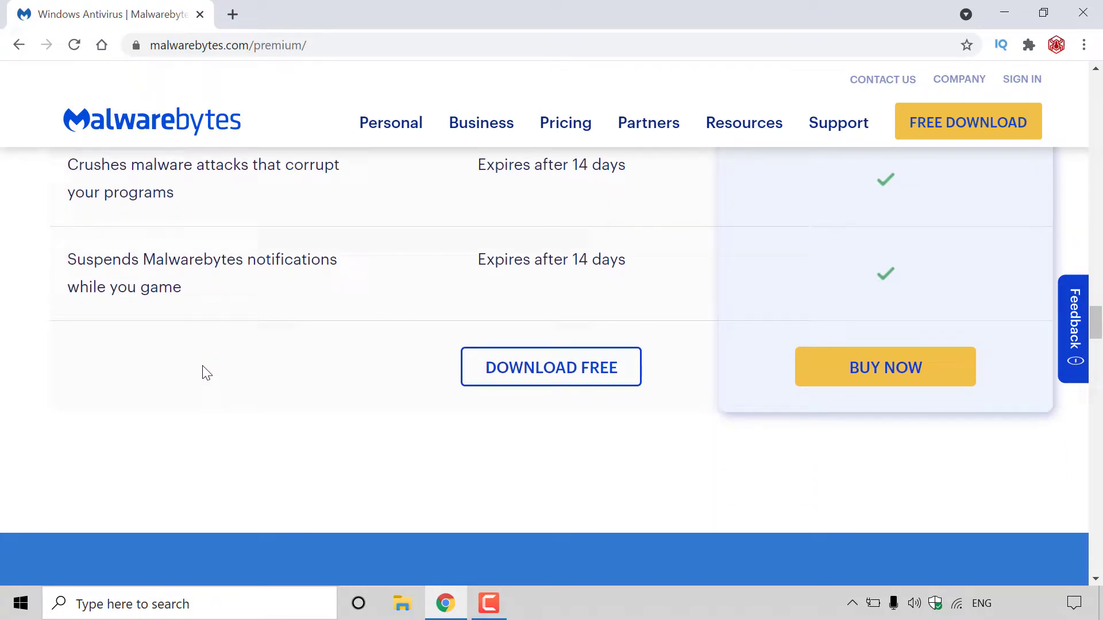
pyautogui.scroll(1, 202, 368)
pyautogui.moveTo(1097, 319); pyautogui.dragTo(1101, 273)
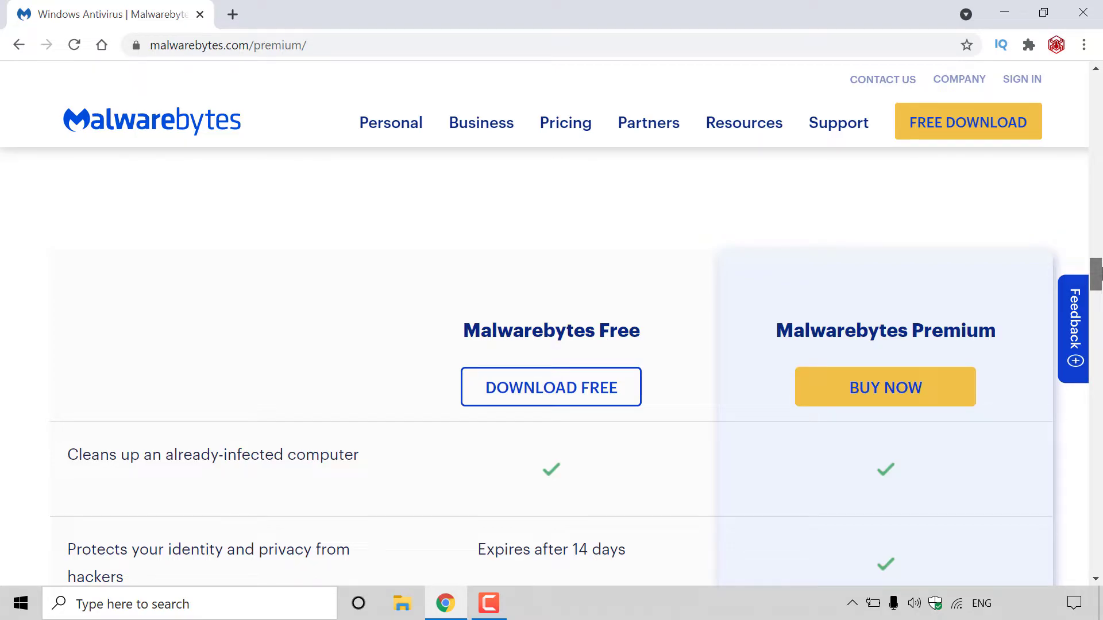
# Return to the top of the page and download the MBSetup.exe installer with FREE DOWNLOAD.
pyautogui.moveTo(1100, 274); pyautogui.dragTo(1101, 53)
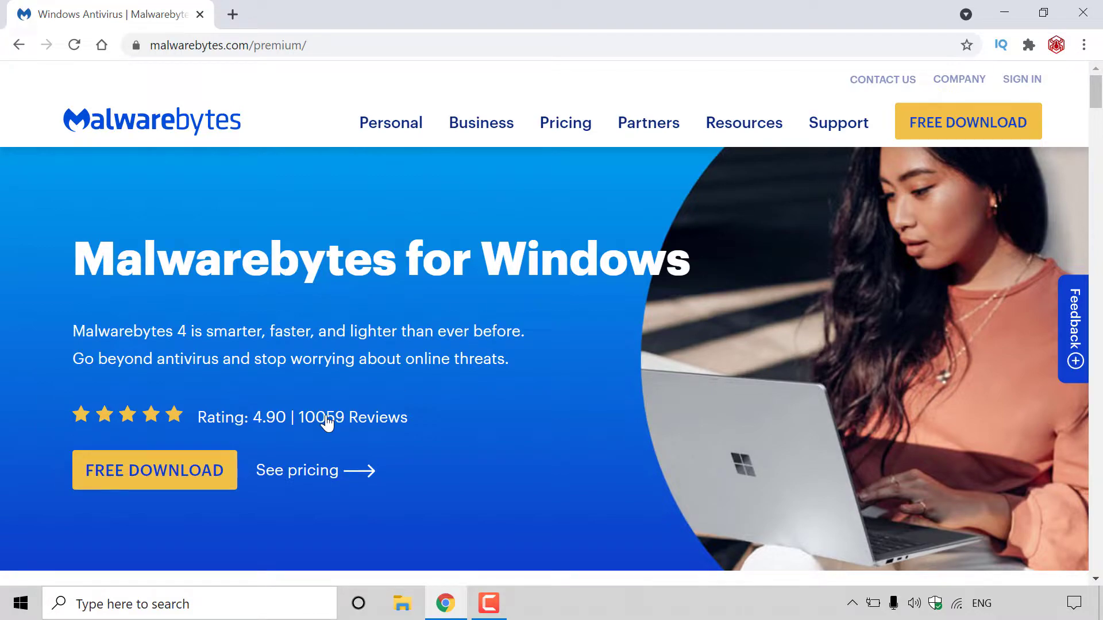
pyautogui.click(227, 480)
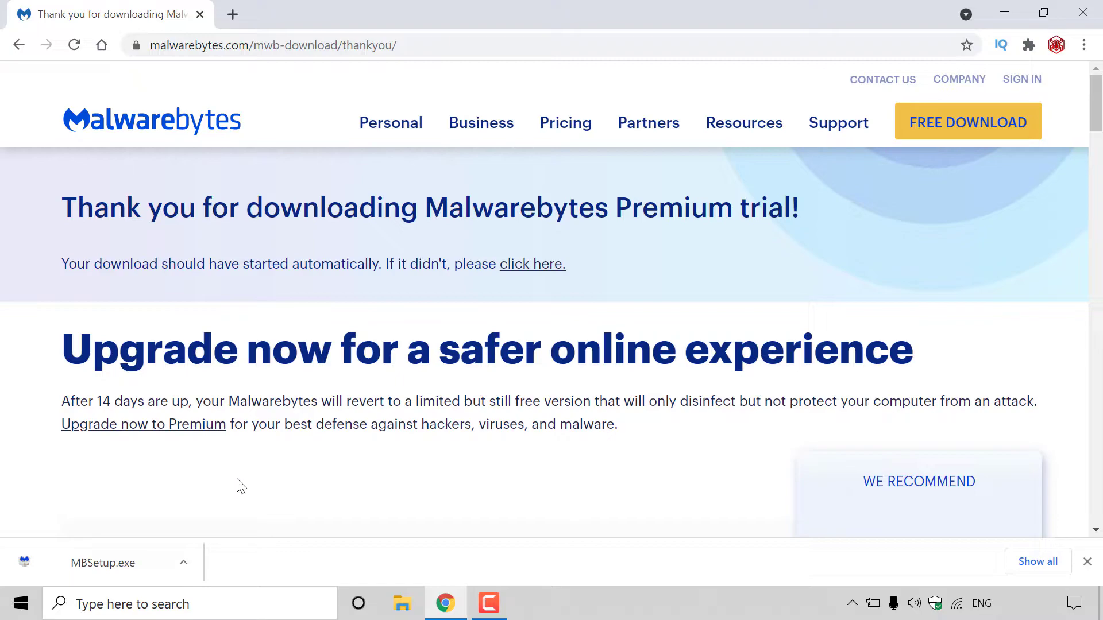
# Run the downloaded MBSetup.exe and choose to install on a Personal Computer.
pyautogui.click(184, 563)
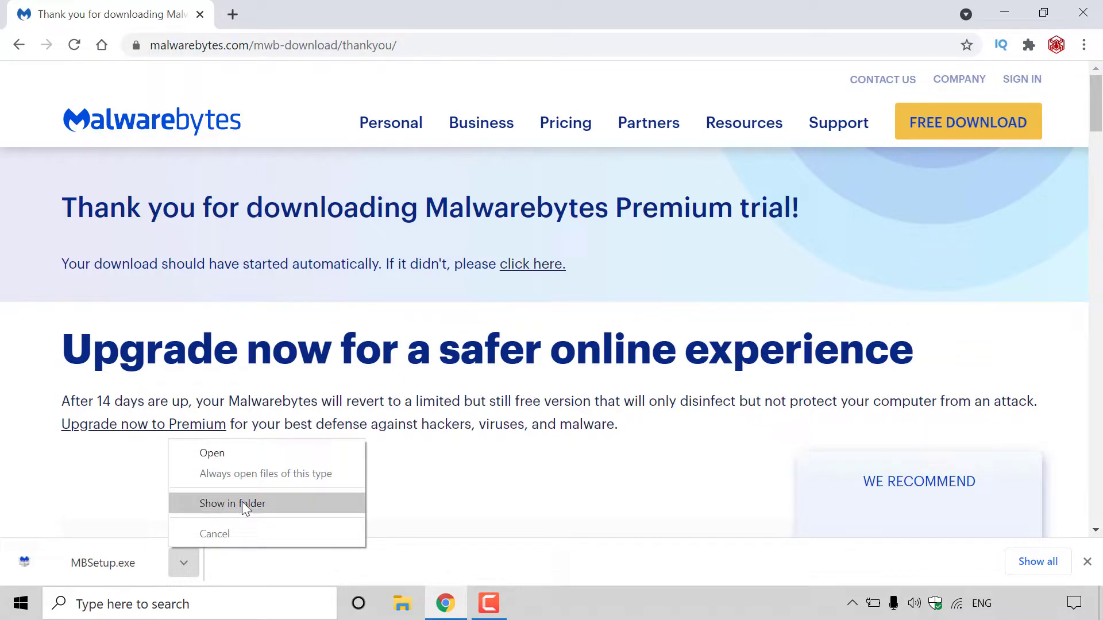
pyautogui.click(250, 453)
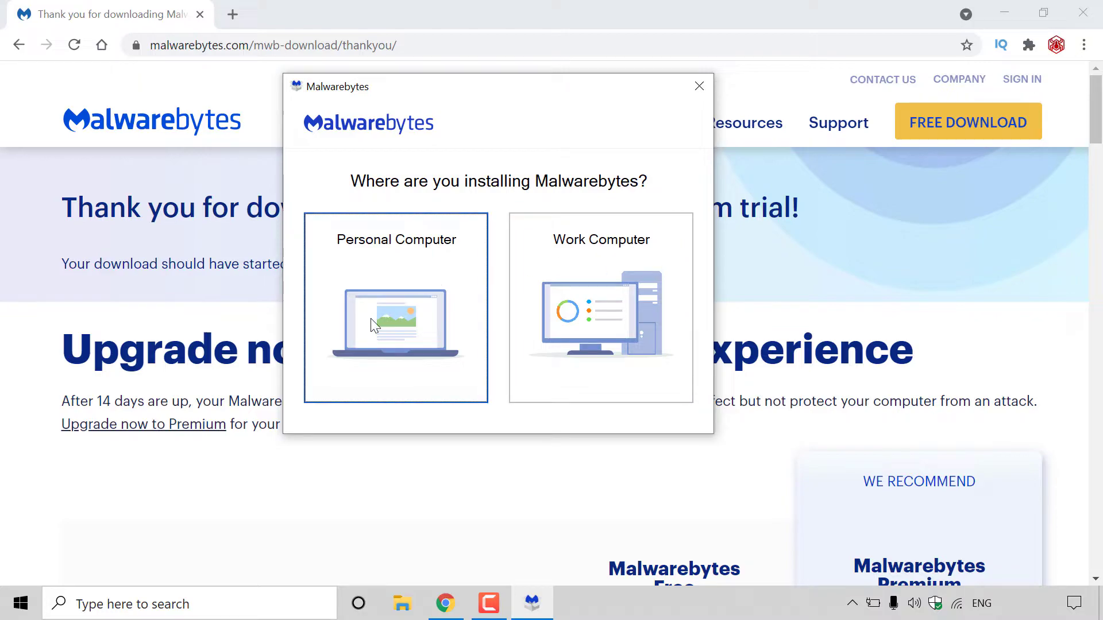
pyautogui.click(416, 333)
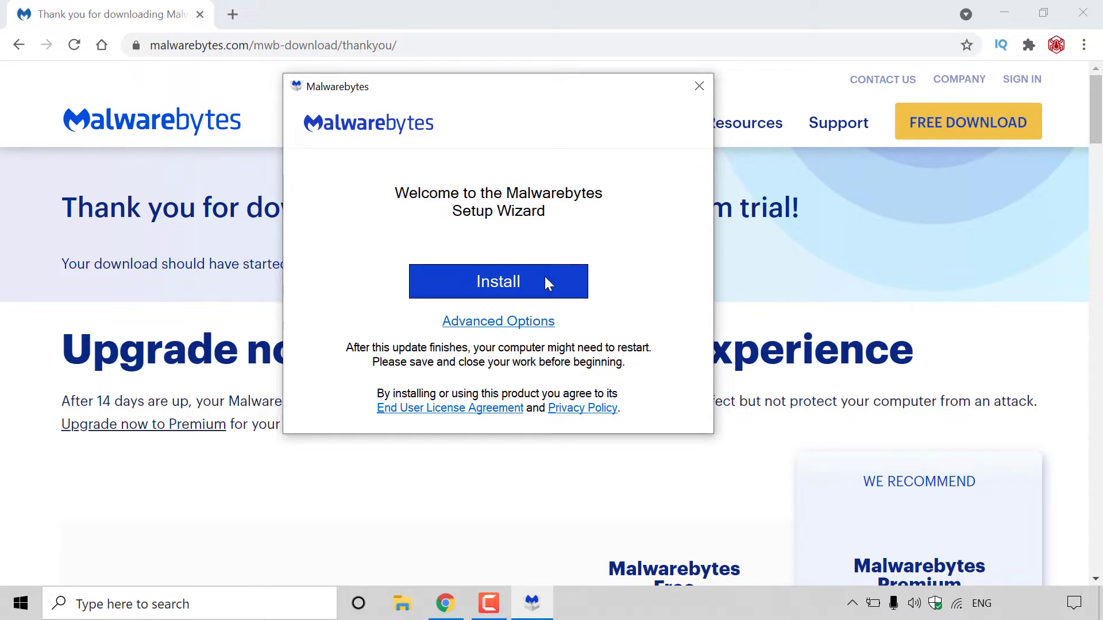
# Install into C:\Program Files\Malwarebytes\Anti-Malware in English with a desktop shortcut.
pyautogui.click(528, 325)
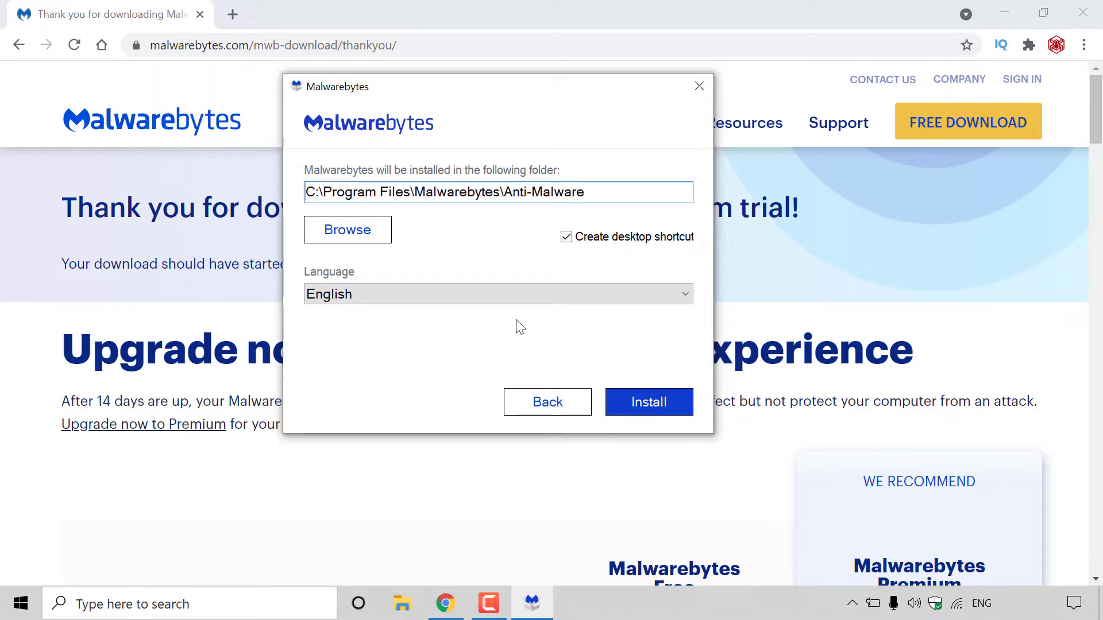
pyautogui.click(680, 299)
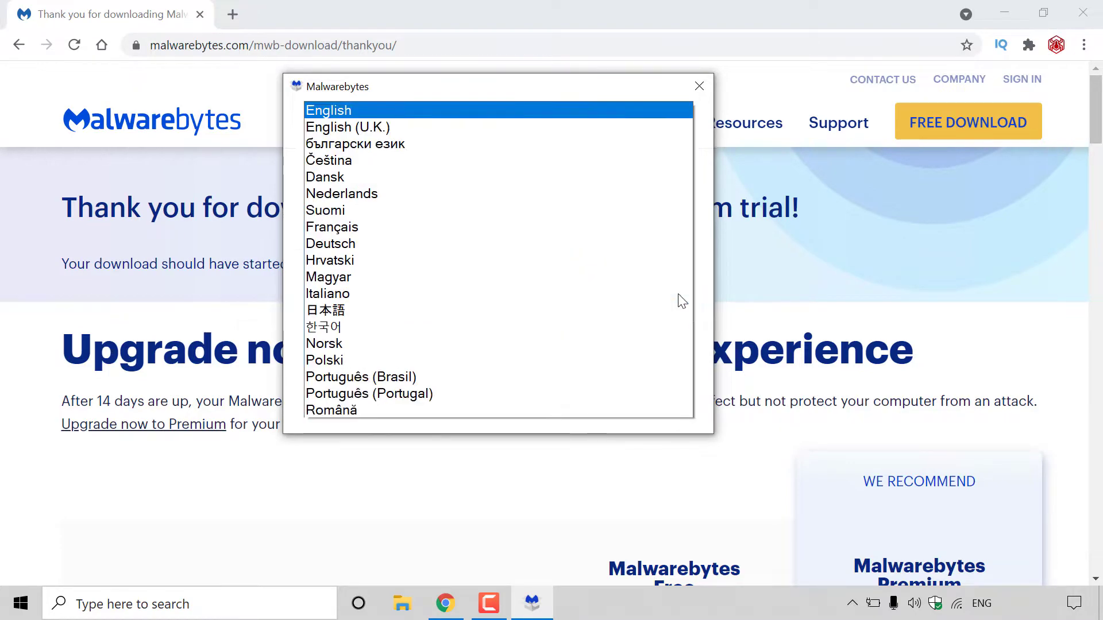
pyautogui.click(704, 270)
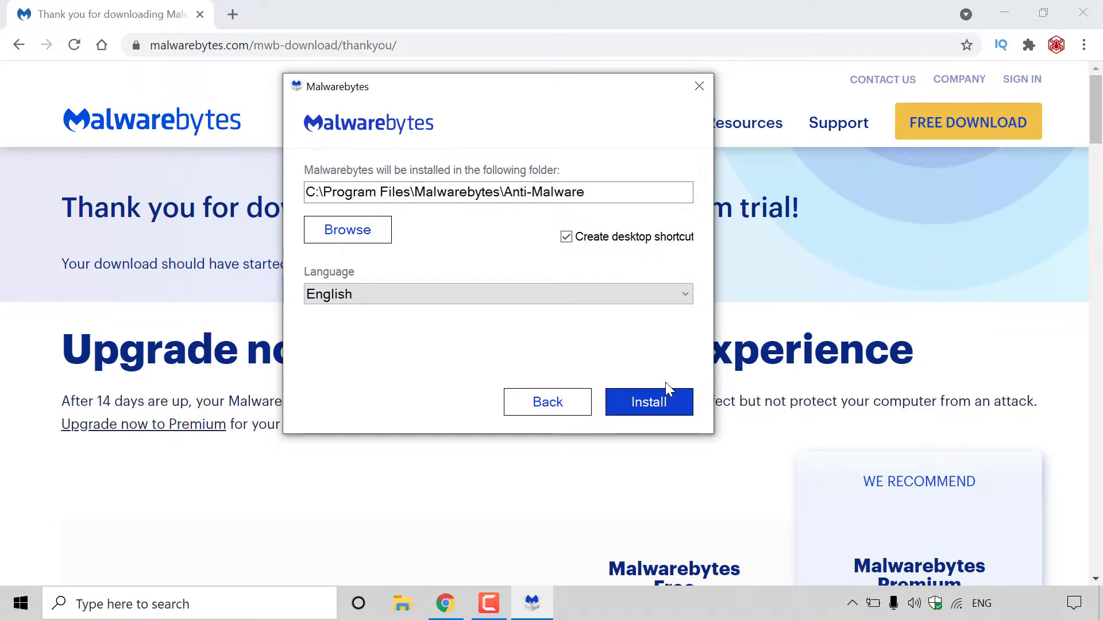
pyautogui.click(673, 405)
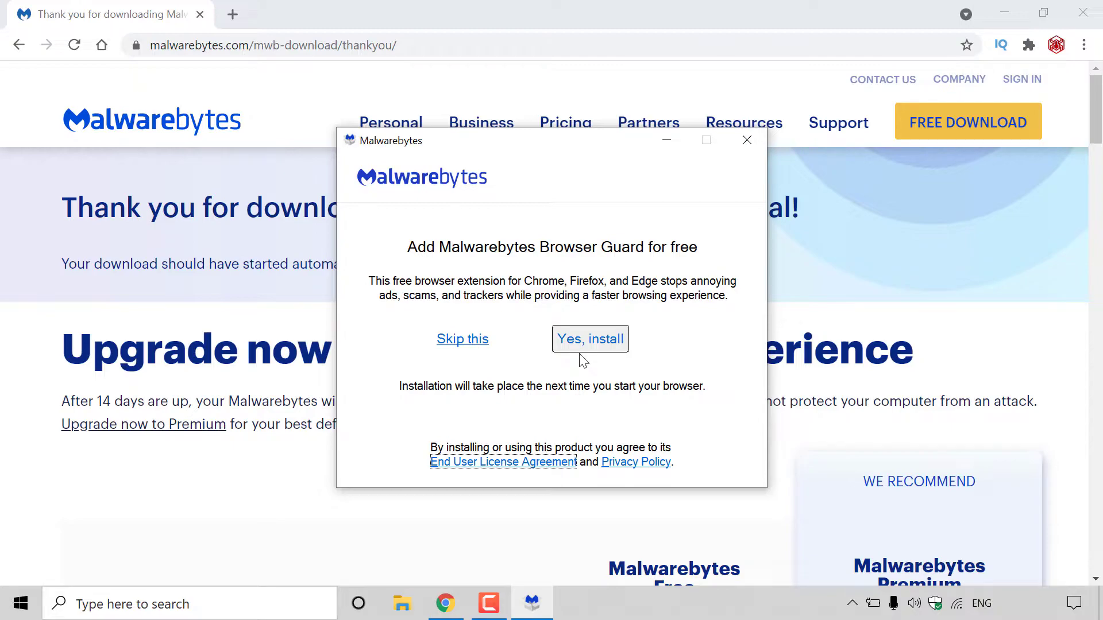
# Skip the Browser Guard add-on and let the Premium Trial installation finish.
pyautogui.click(482, 344)
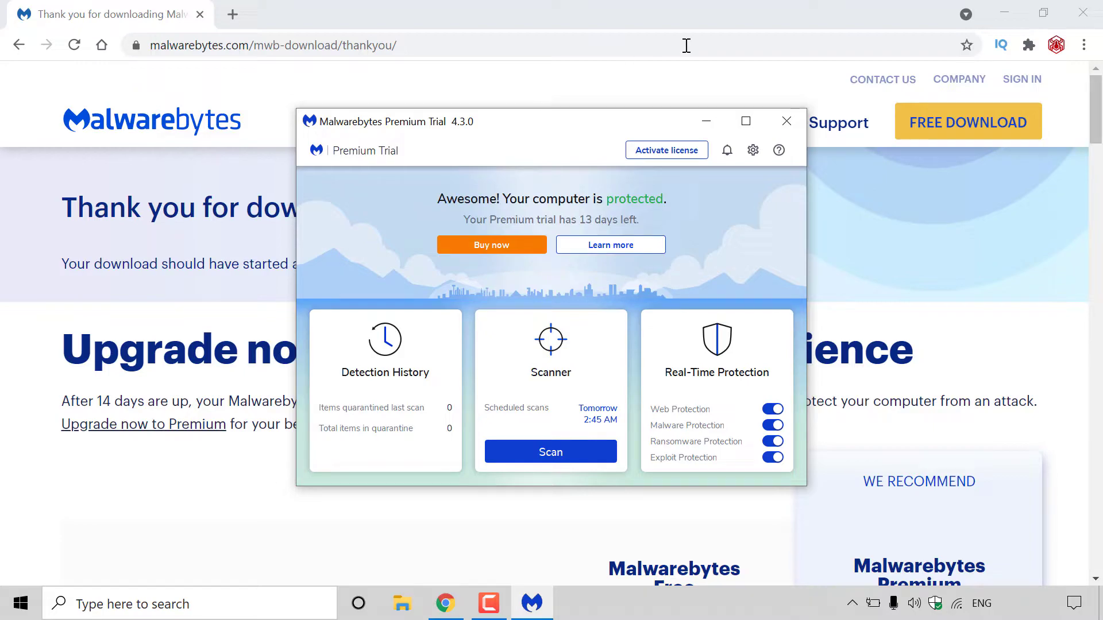
# Minimize Chrome, move Malwarebytes right, and point out the new Malwarebytes desktop shortcut.
pyautogui.click(1003, 12)
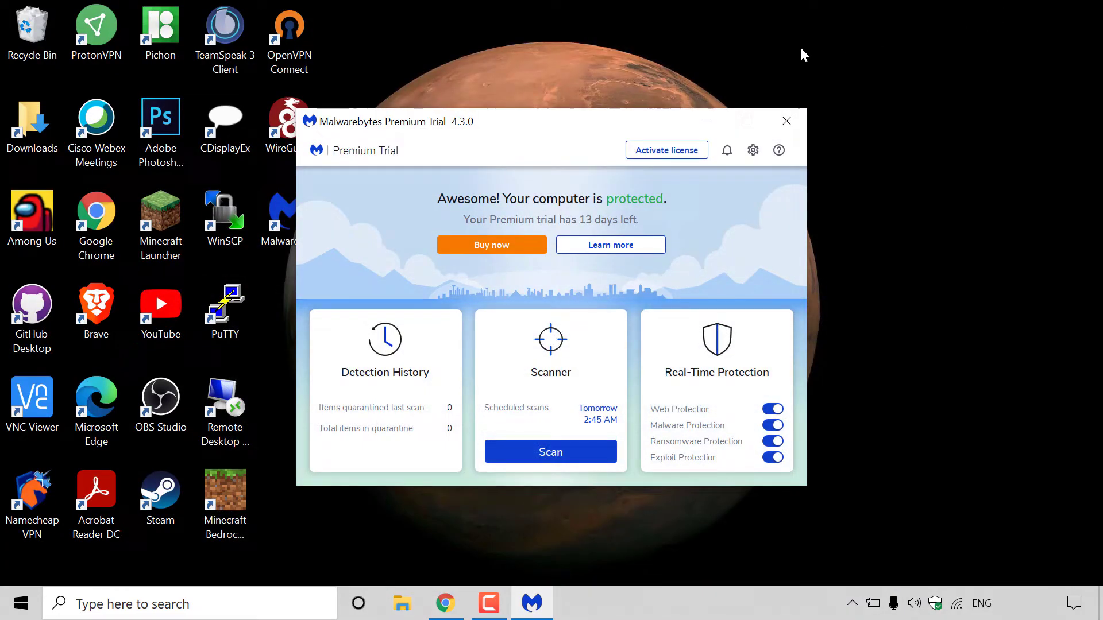
pyautogui.moveTo(538, 121); pyautogui.dragTo(660, 101)
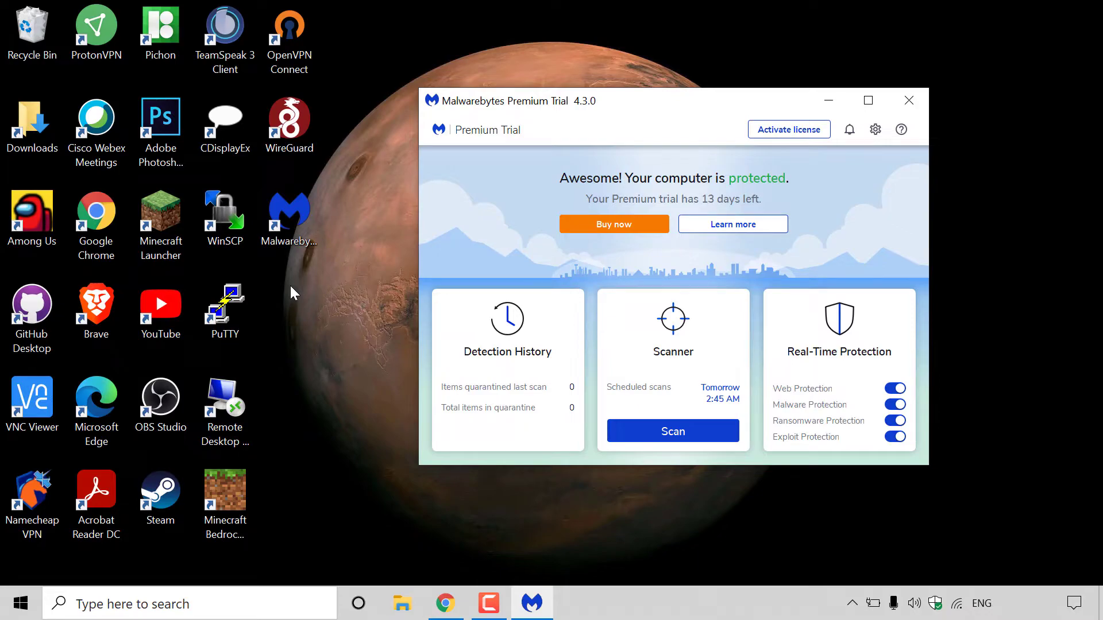
pyautogui.click(291, 232)
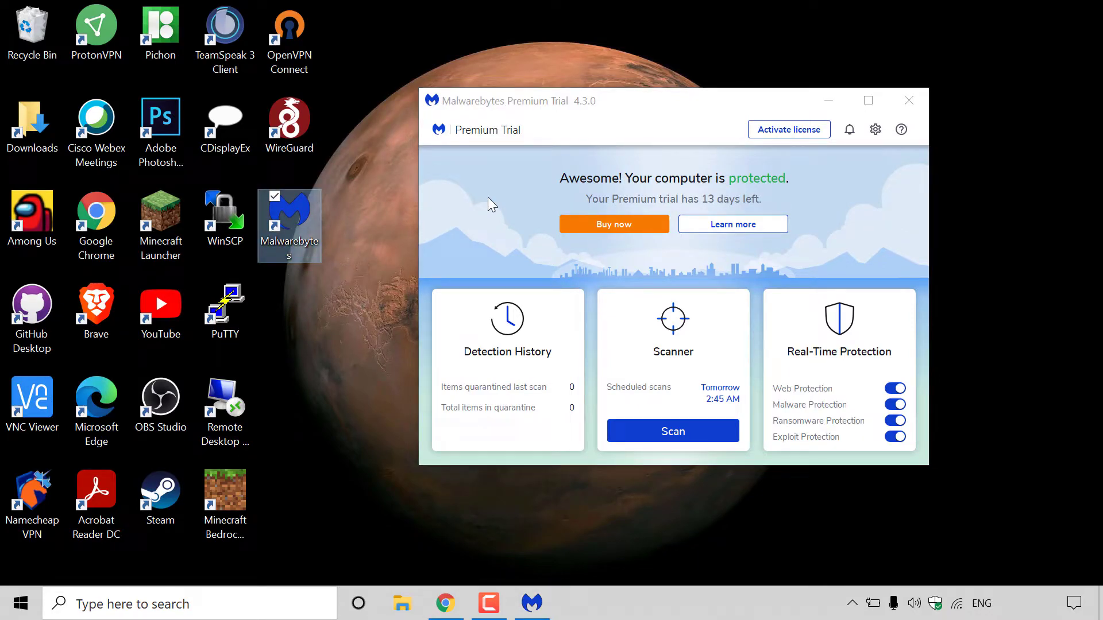
pyautogui.click(512, 198)
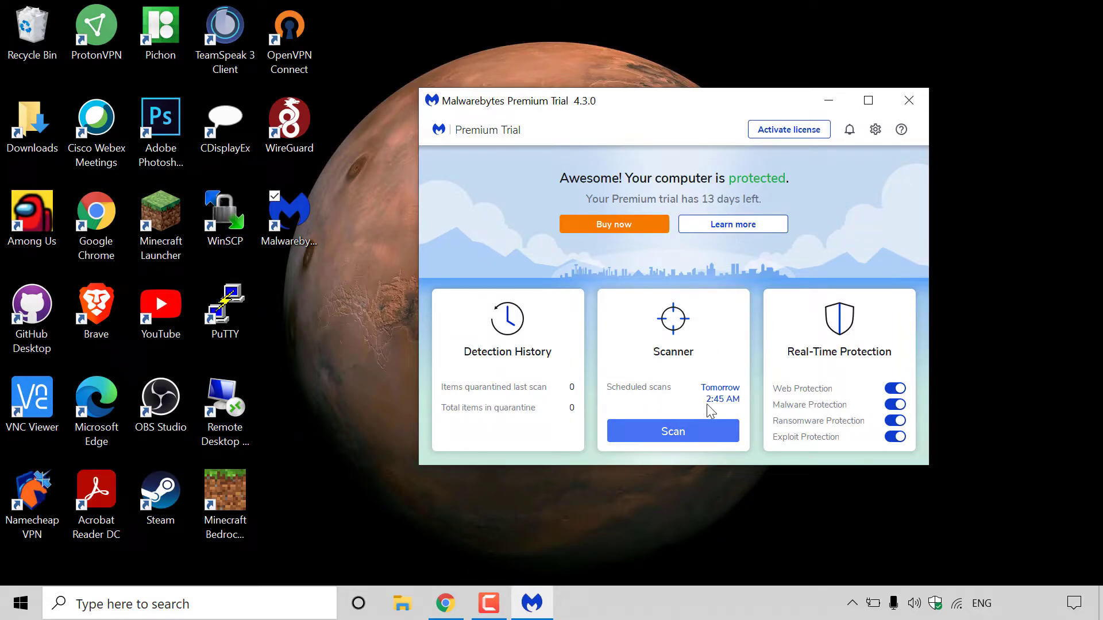
# Run a threat scan, collapsing the upgrade promotion, until it reports 0 threats.
pyautogui.click(707, 426)
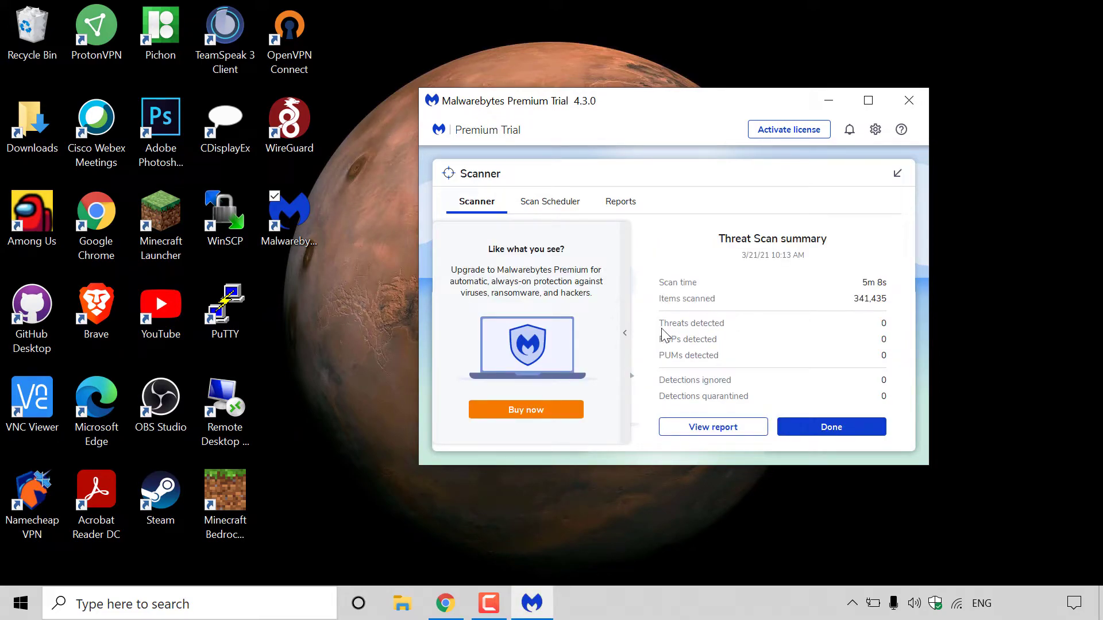
pyautogui.click(626, 333)
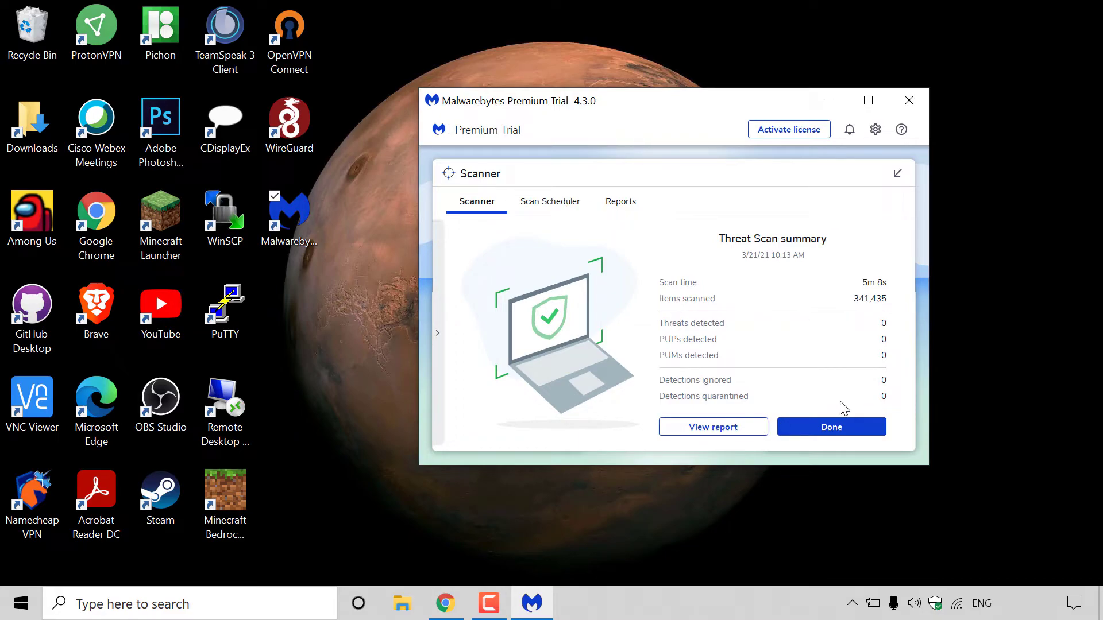
# Dismiss the scan summary, then view and close the Help page.
pyautogui.click(866, 437)
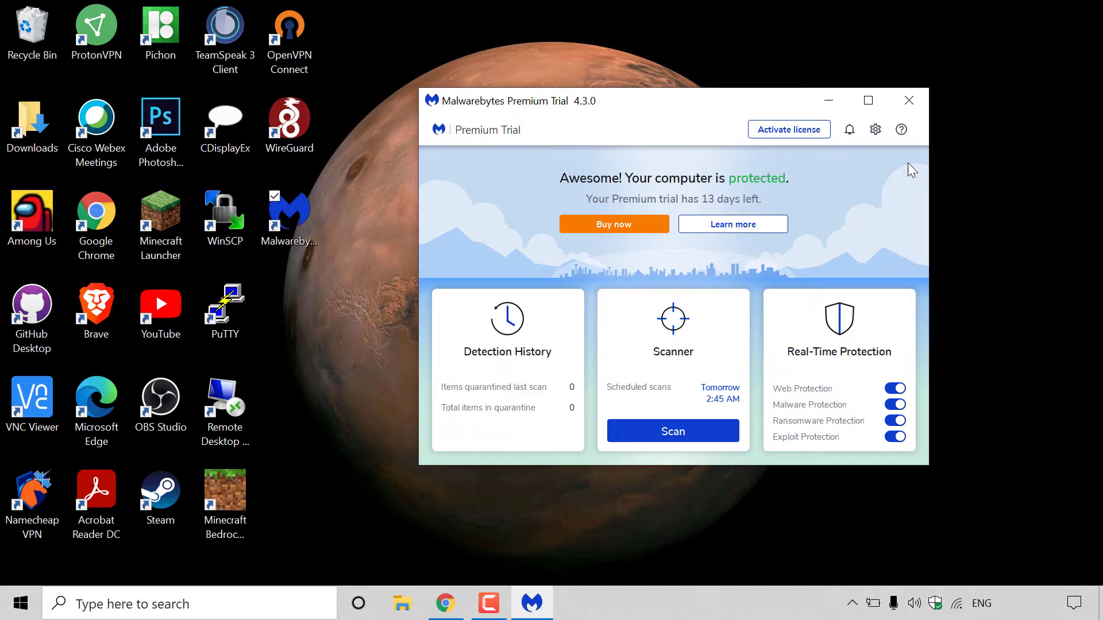
pyautogui.click(903, 130)
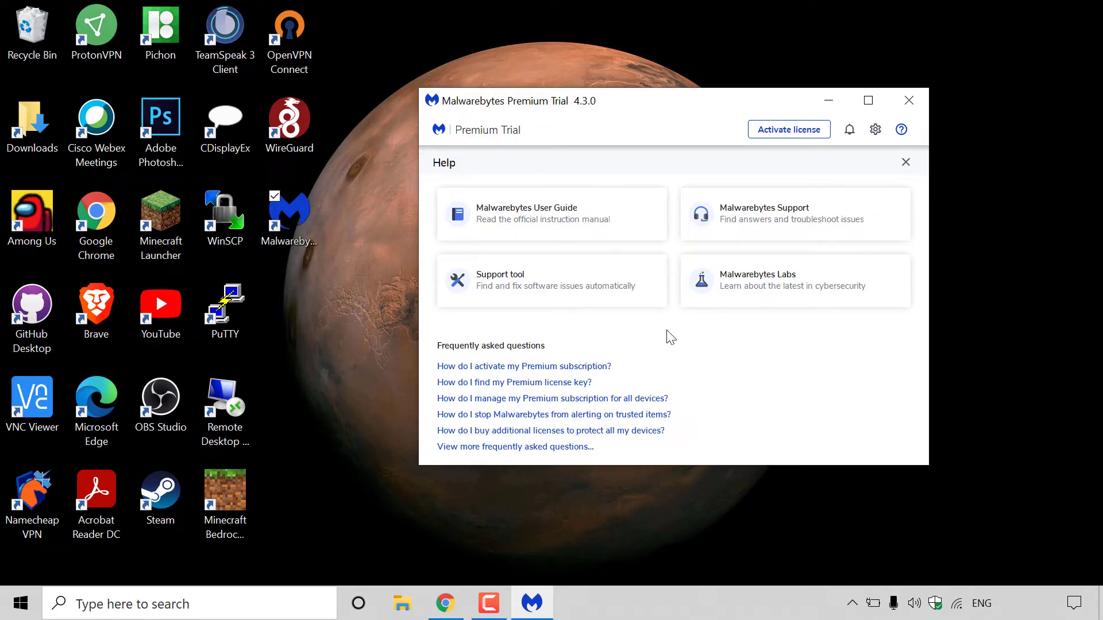
pyautogui.click(906, 160)
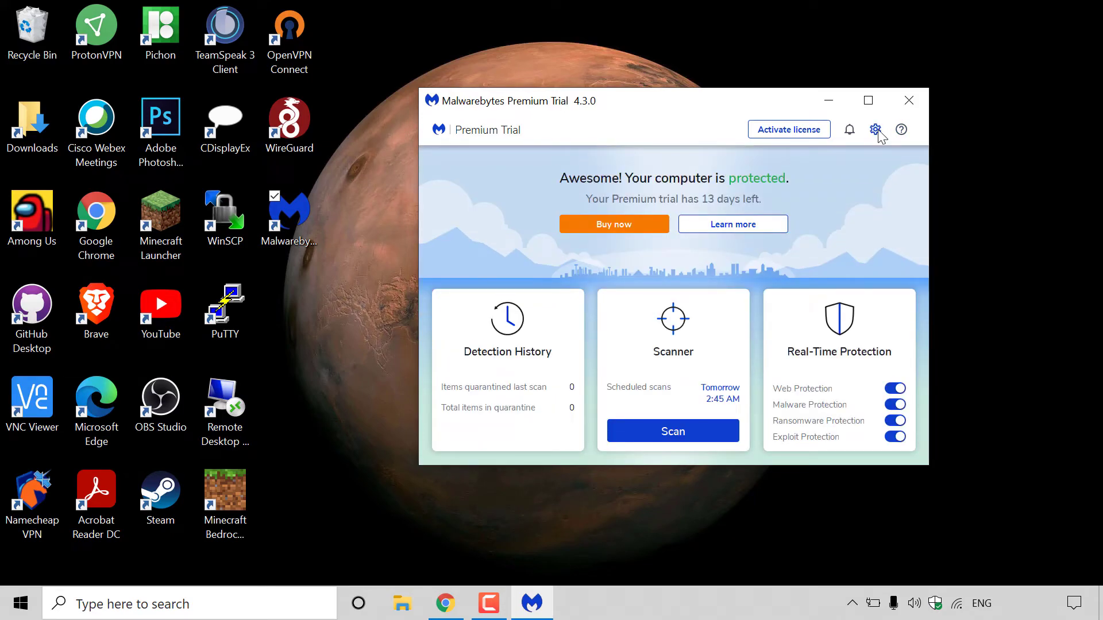
pyautogui.click(876, 131)
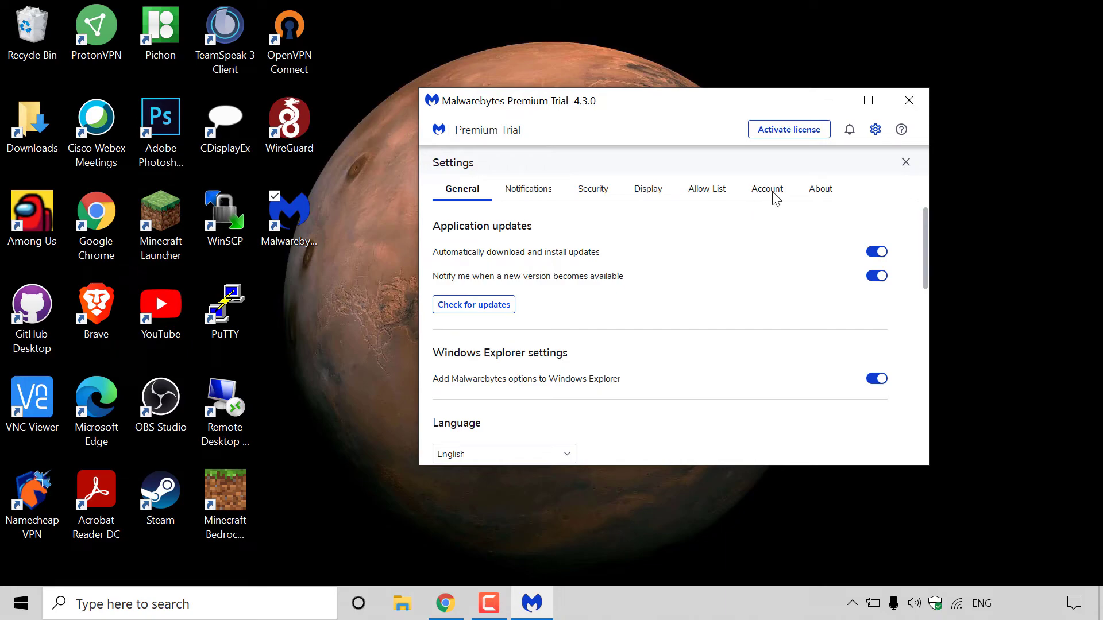
pyautogui.scroll(-3, 824, 260)
pyautogui.scroll(-4, 824, 258)
pyautogui.scroll(8, 825, 255)
pyautogui.click(853, 131)
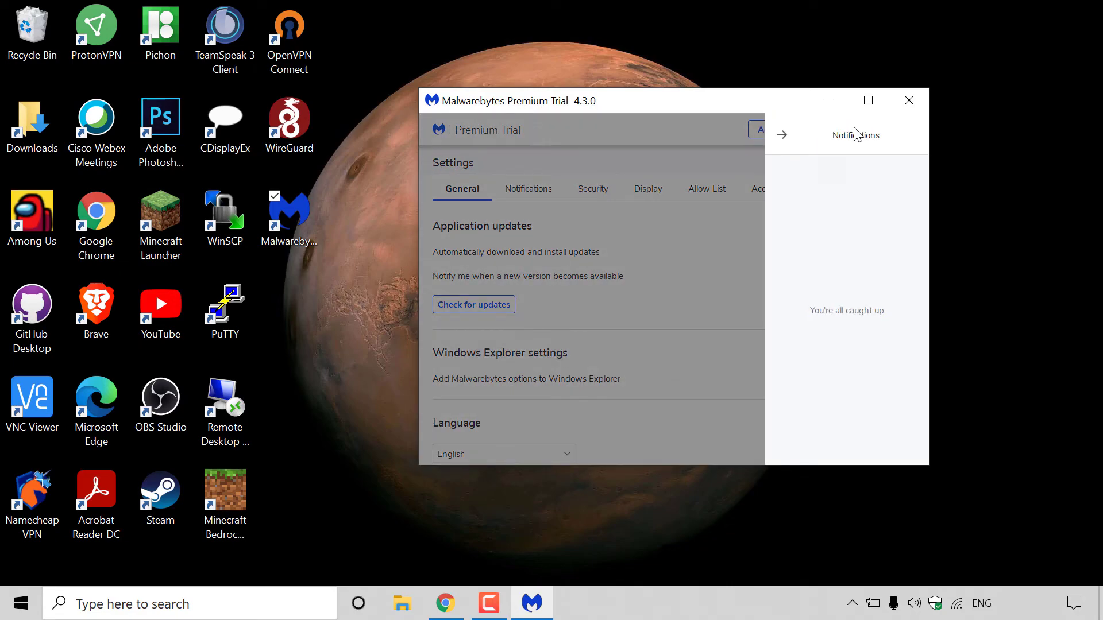
pyautogui.click(782, 136)
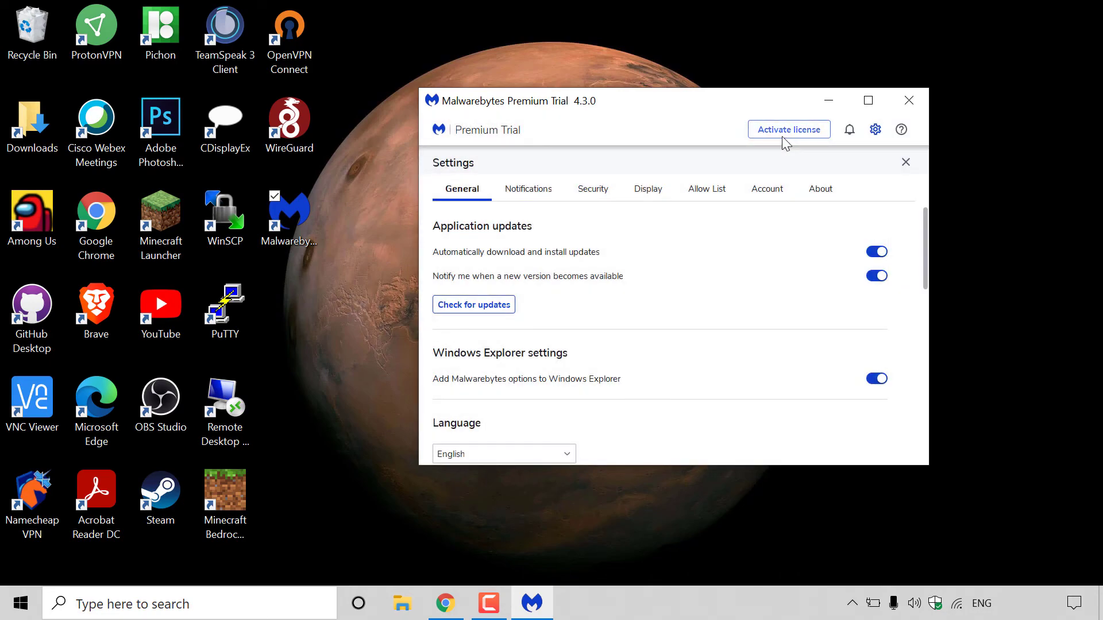
pyautogui.click(906, 163)
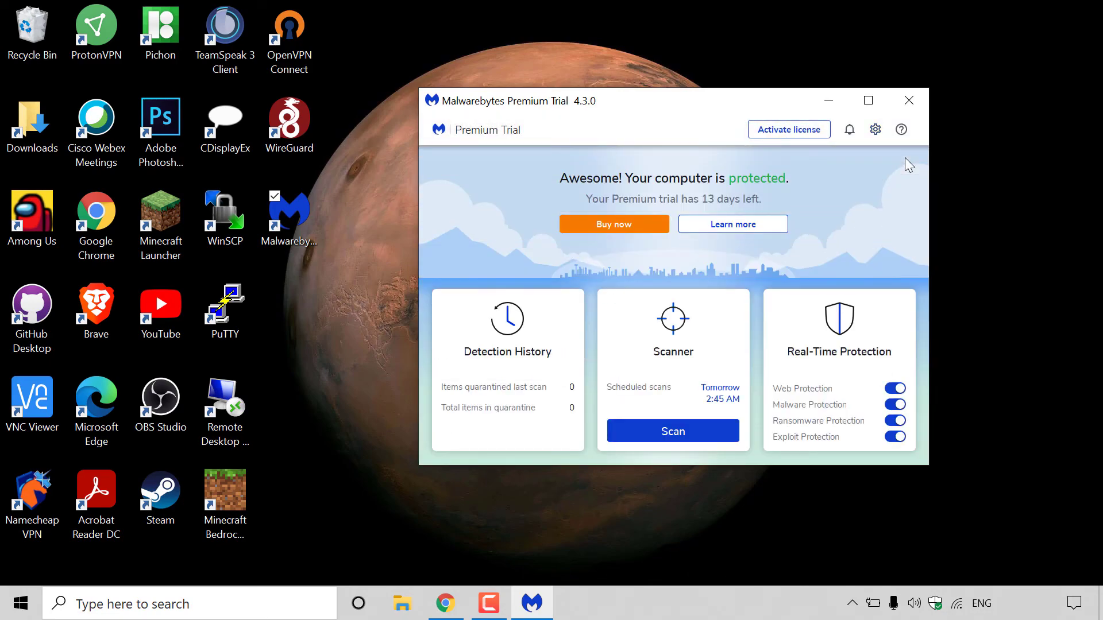